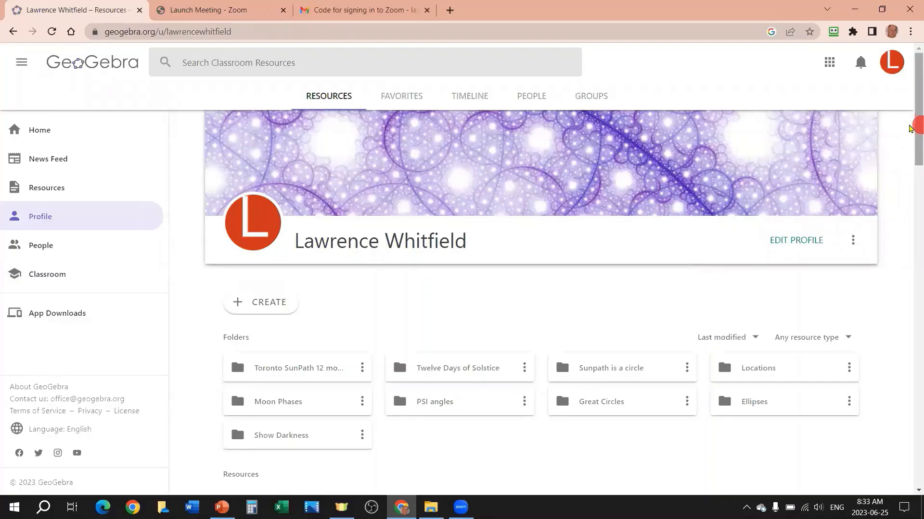
{"action": "left_click_drag", "start_coordinate": [909, 125], "coordinate": [909, 186]}
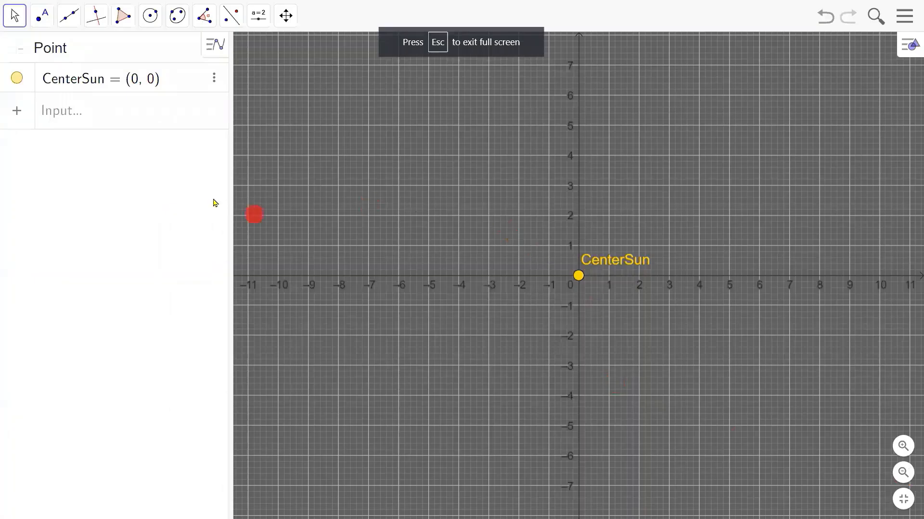
{"action": "left_click", "coordinate": [79, 113]}
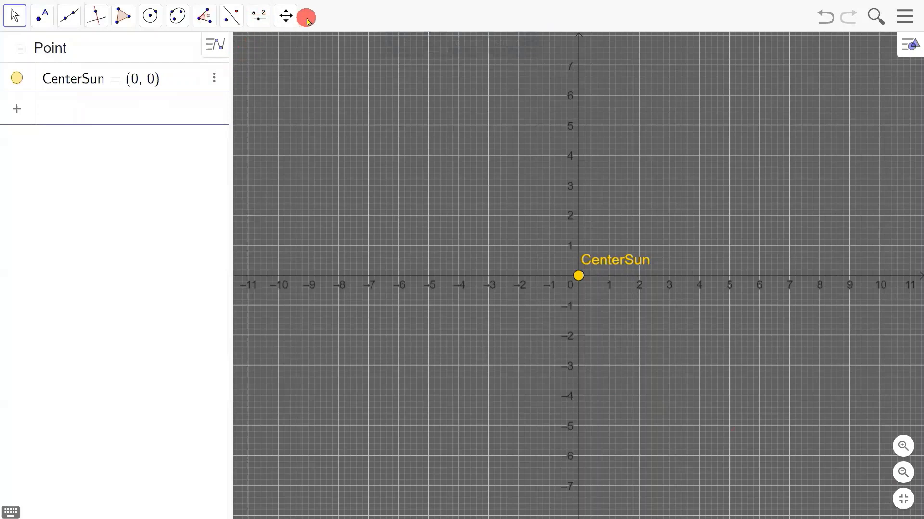
Step: Place a new slider near the upper-left corner of the grid, make it an angle and name it orbit
{"action": "left_click", "coordinate": [260, 20]}
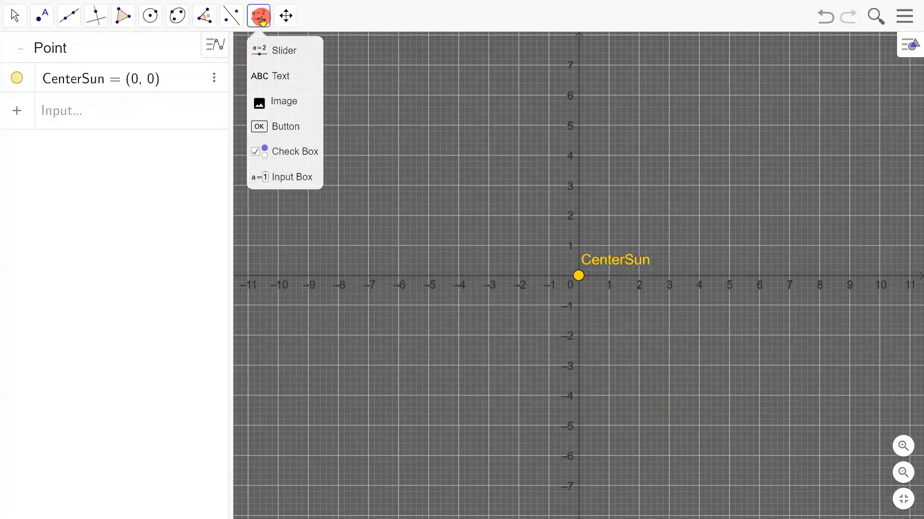
{"action": "left_click", "coordinate": [272, 50]}
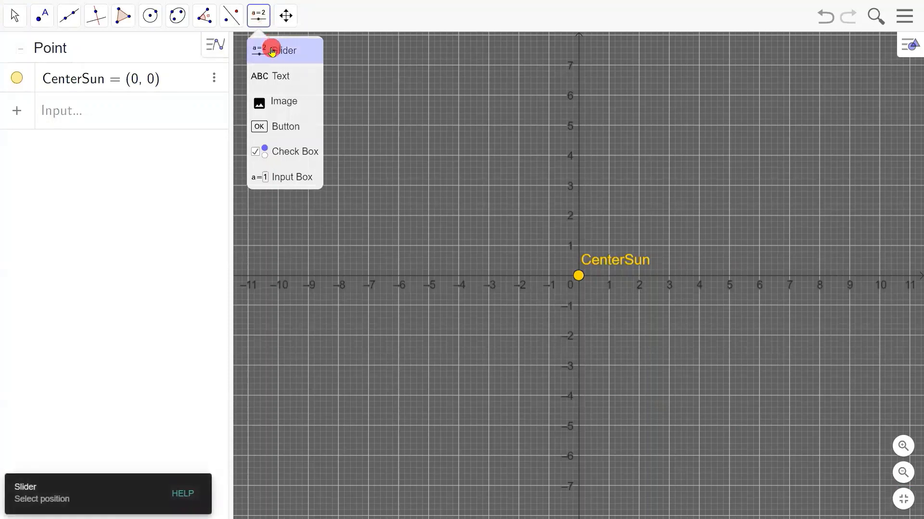
{"action": "left_click", "coordinate": [271, 51]}
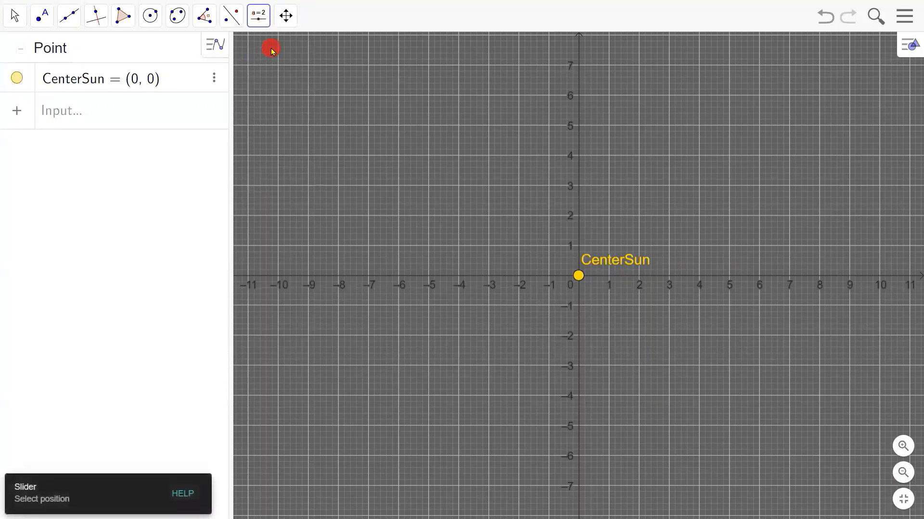
{"action": "left_click", "coordinate": [267, 62]}
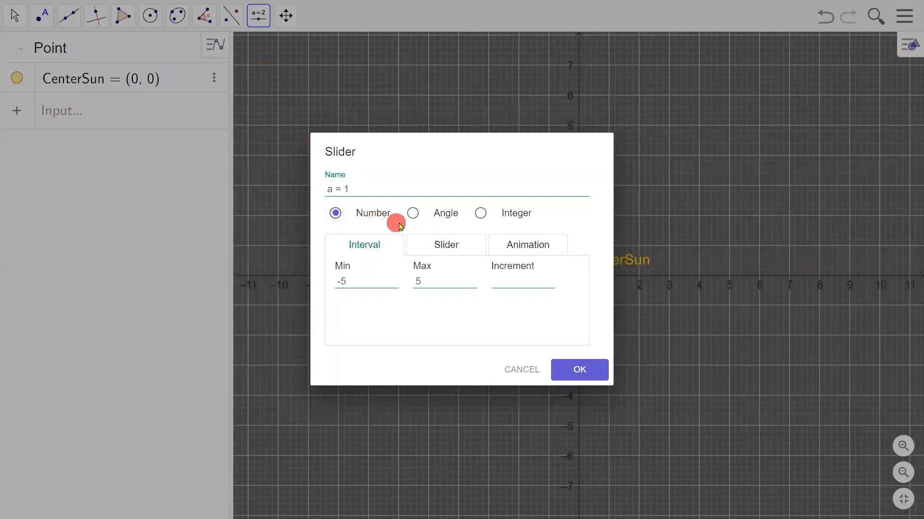
{"action": "left_click", "coordinate": [416, 217]}
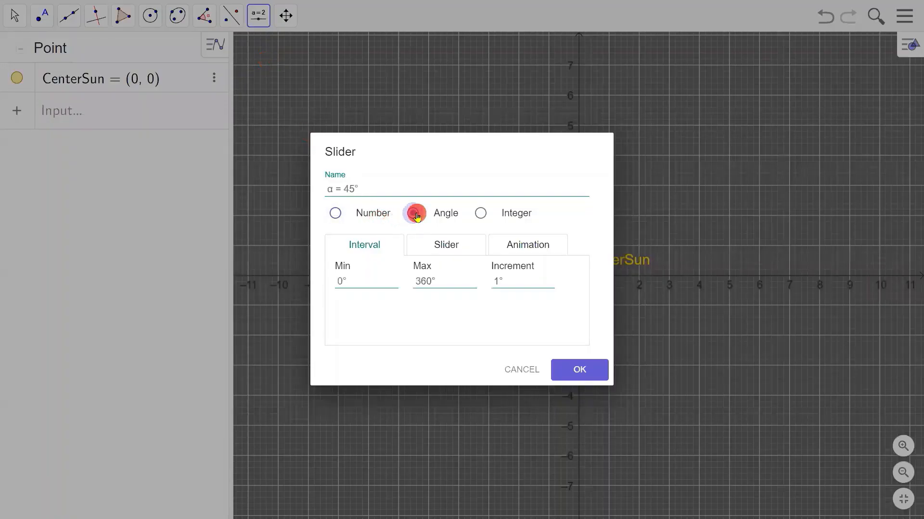
{"action": "left_click", "coordinate": [335, 188]}
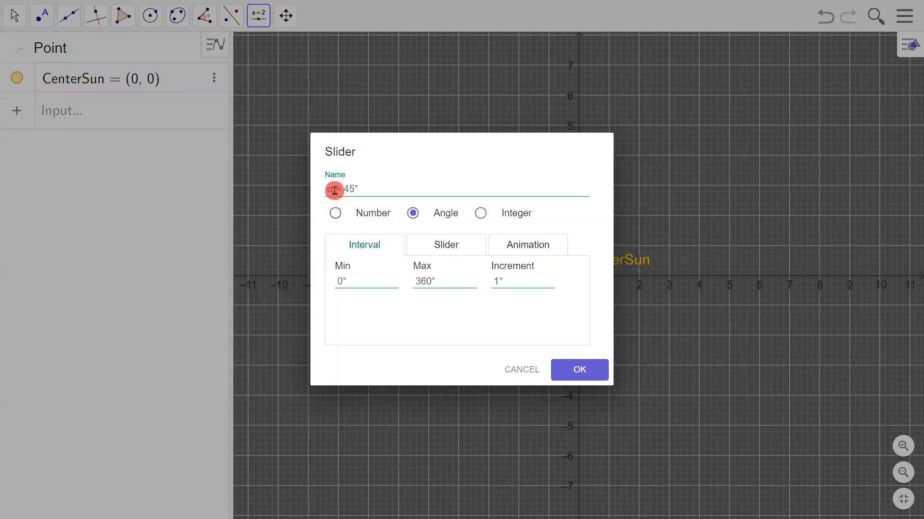
{"action": "key", "text": "BackSpace"}
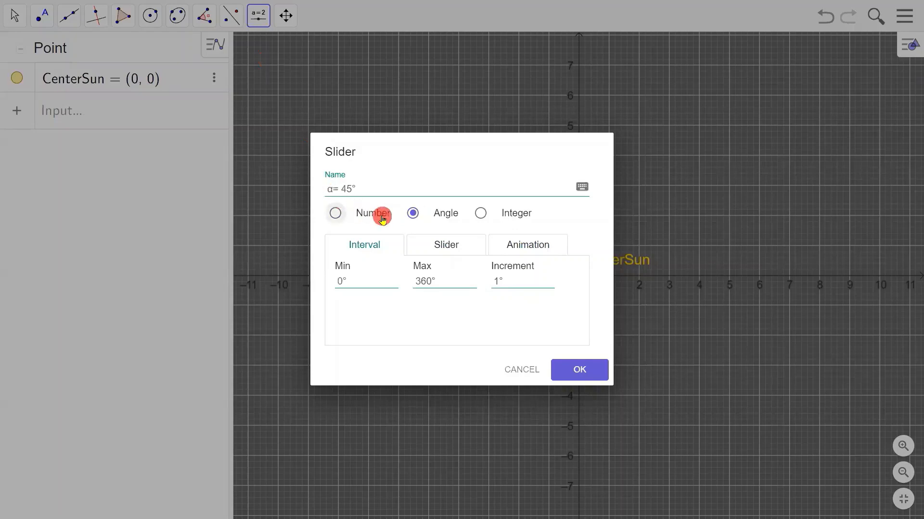
{"action": "key", "text": "BackSpace"}
{"action": "type", "text": "orbit"}
Step: Set the orbit slider's animation to repeat as Increasing (Once) and create the slider
{"action": "left_click", "coordinate": [454, 250]}
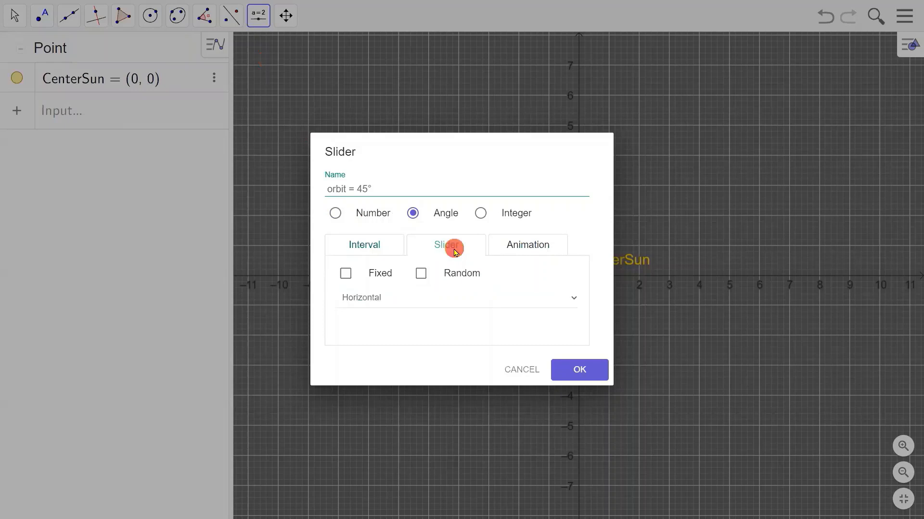
{"action": "left_click", "coordinate": [377, 247]}
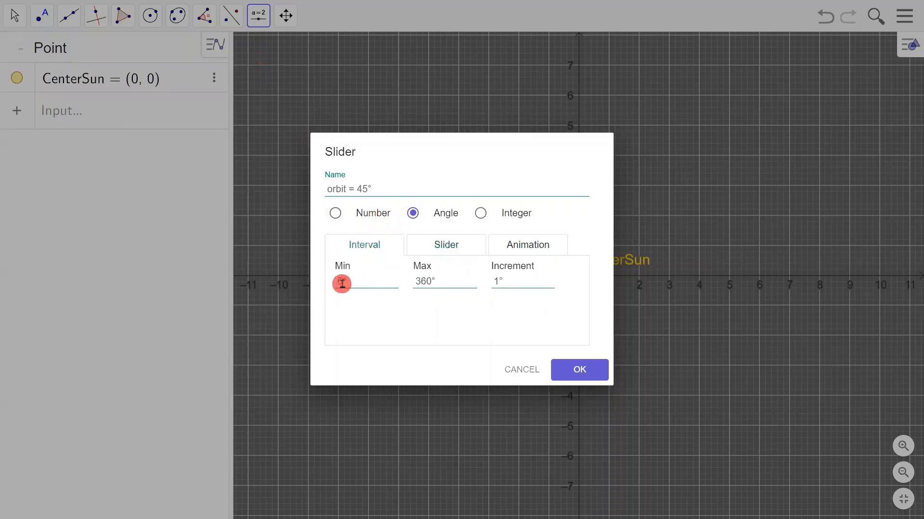
{"action": "left_click", "coordinate": [433, 277]}
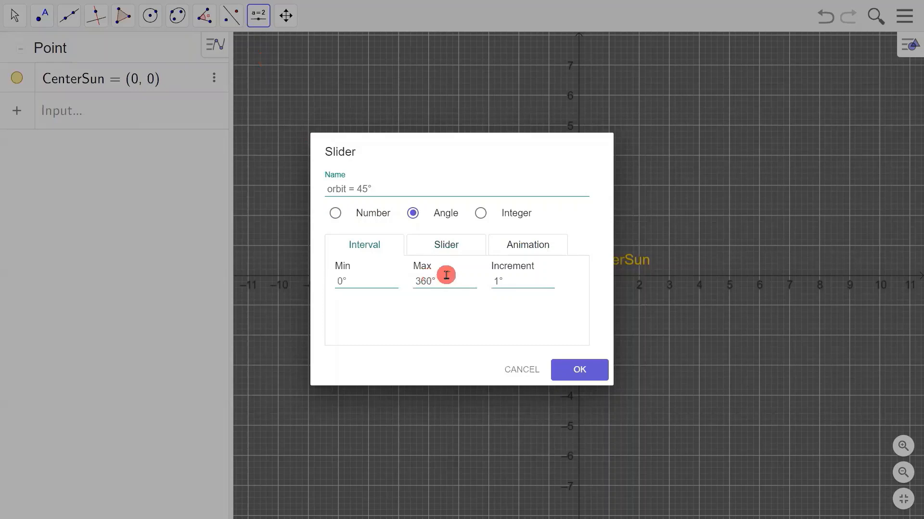
{"action": "left_click", "coordinate": [450, 245]}
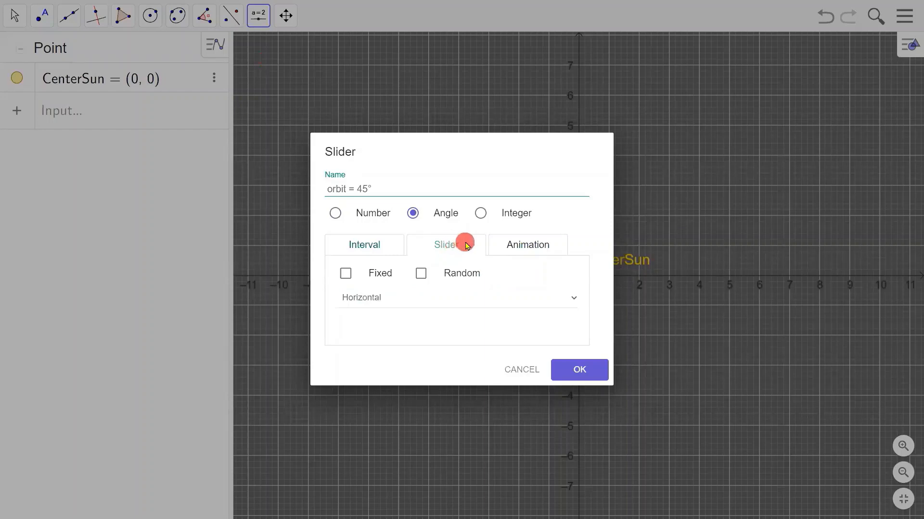
{"action": "left_click", "coordinate": [520, 247]}
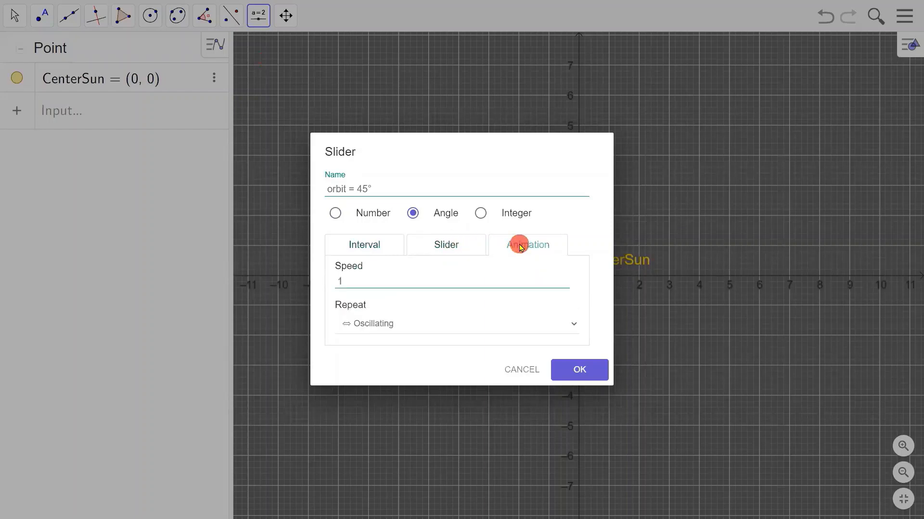
{"action": "left_click", "coordinate": [574, 325]}
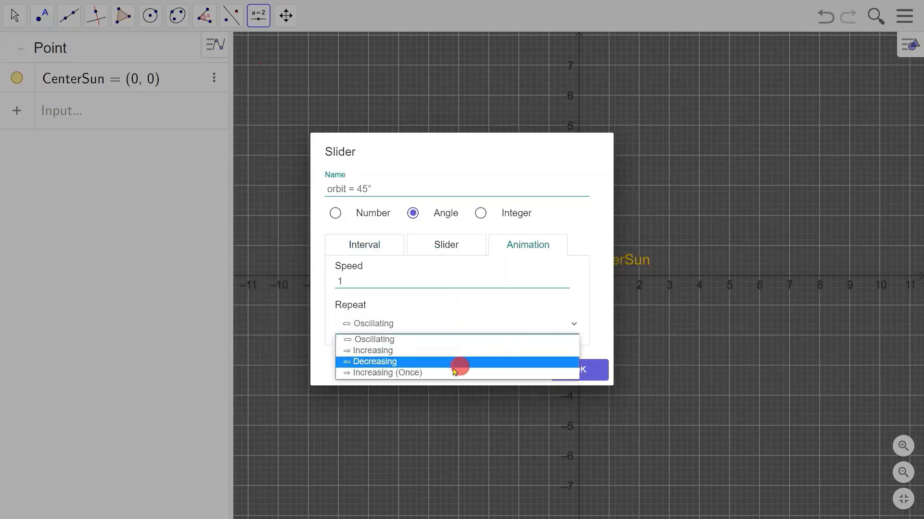
{"action": "left_click", "coordinate": [440, 373]}
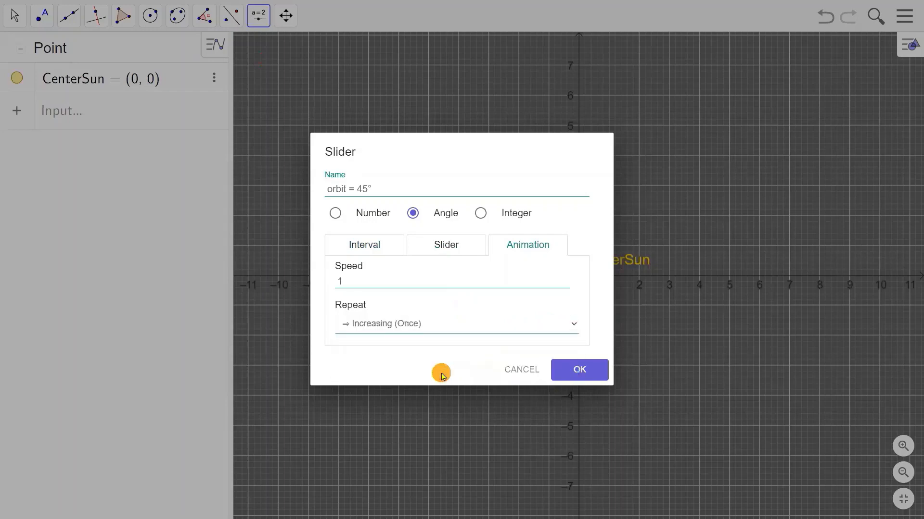
{"action": "left_click", "coordinate": [584, 372]}
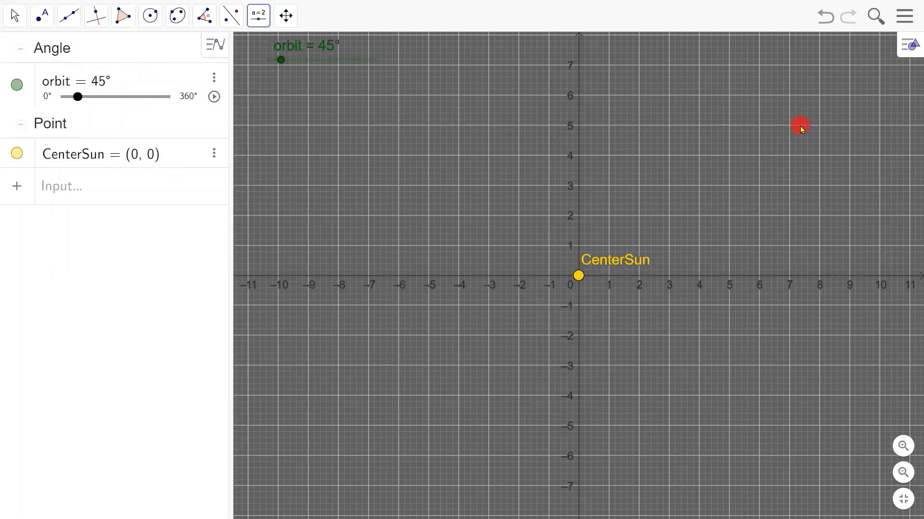
Step: Hide the Algebra view and show it again
{"action": "left_click", "coordinate": [908, 17]}
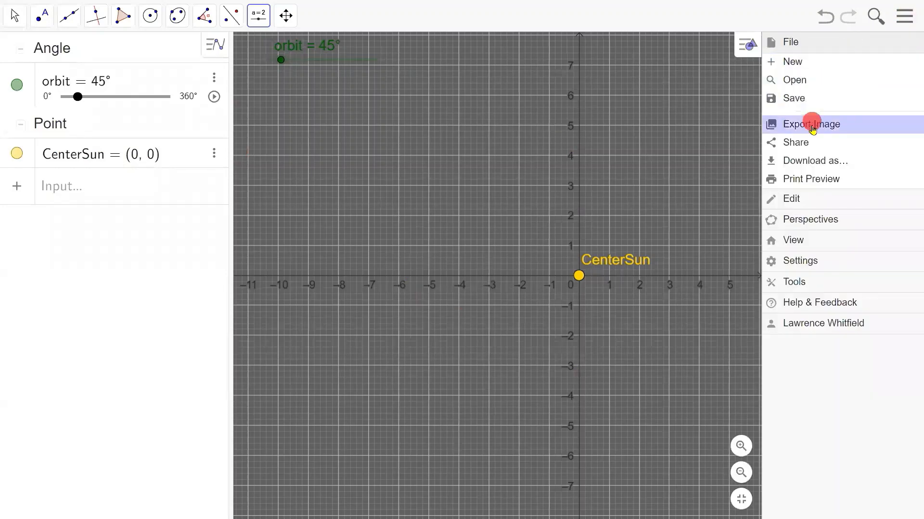
{"action": "left_click", "coordinate": [790, 242]}
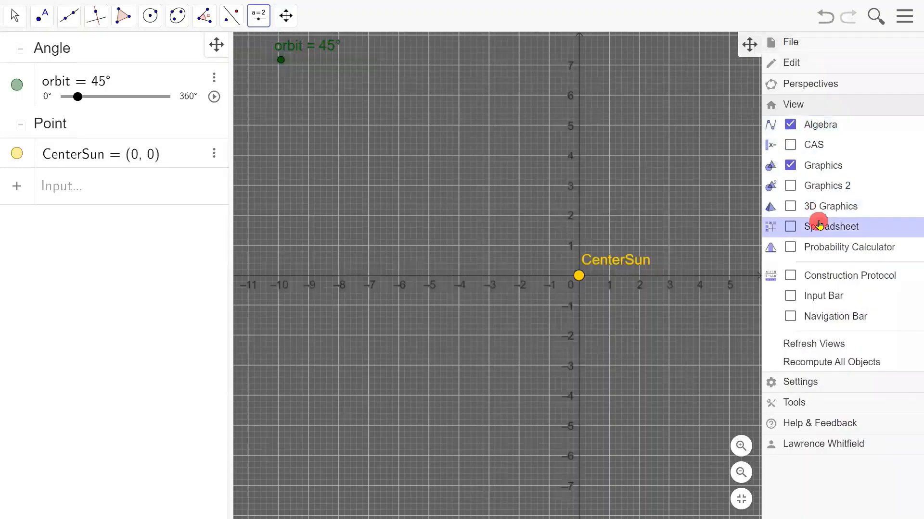
{"action": "left_click", "coordinate": [790, 125]}
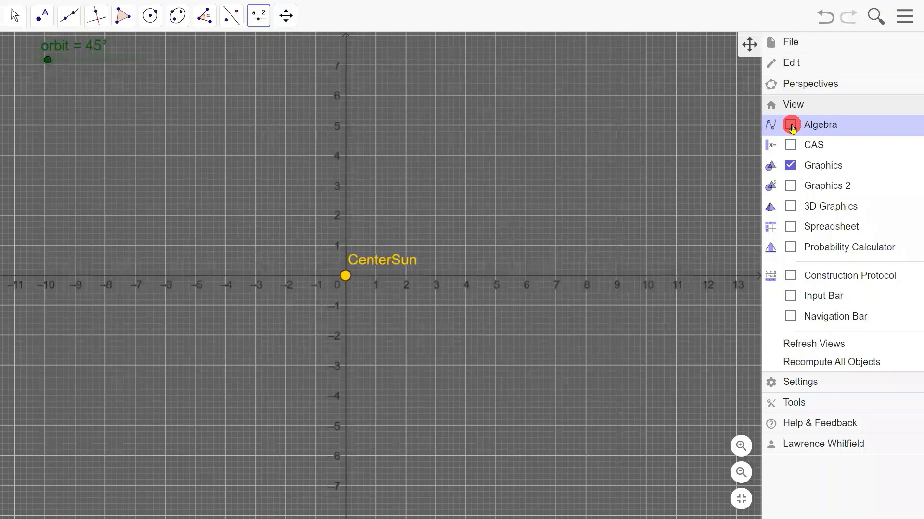
{"action": "left_click", "coordinate": [791, 125]}
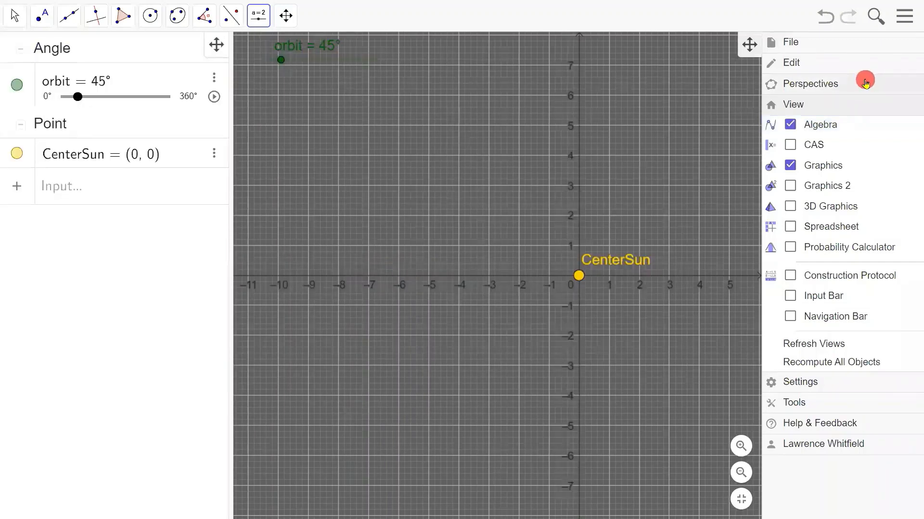
{"action": "left_click", "coordinate": [792, 44]}
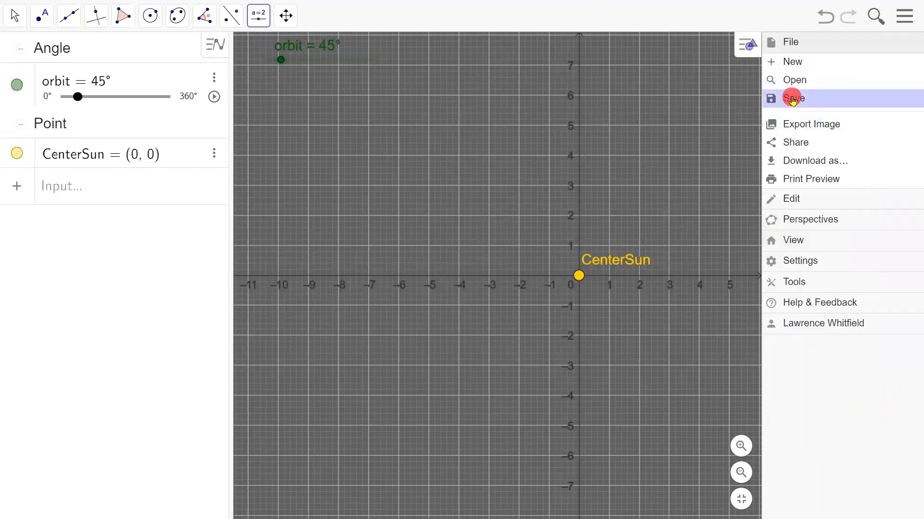
{"action": "left_click", "coordinate": [694, 98]}
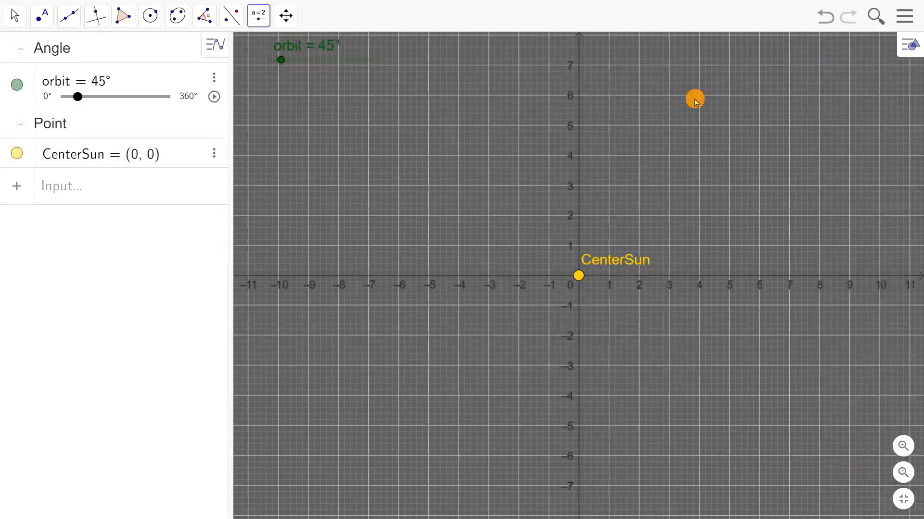
{"action": "left_click", "coordinate": [694, 99]}
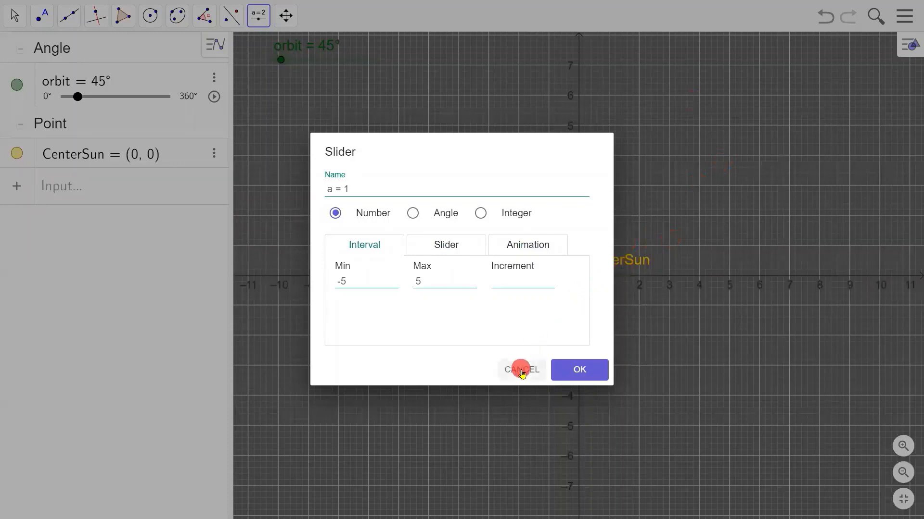
{"action": "left_click", "coordinate": [522, 374]}
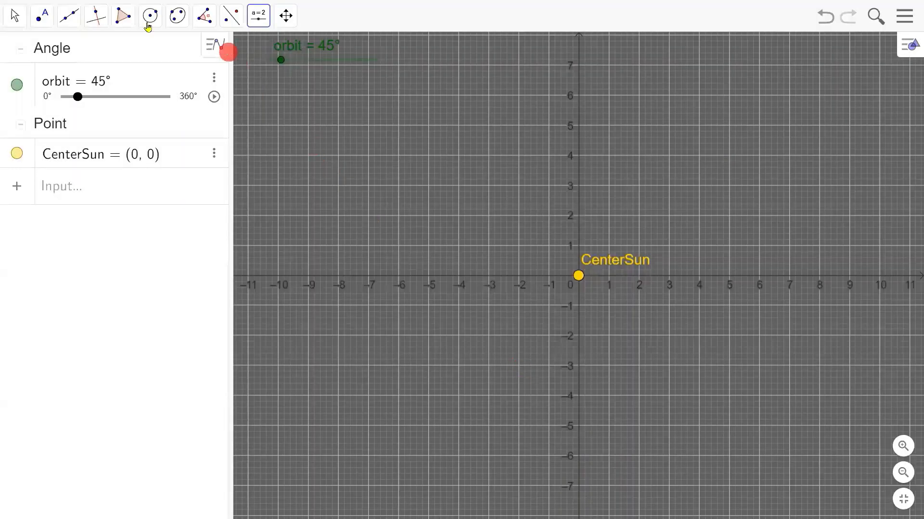
{"action": "left_click_drag", "start_coordinate": [63, 19], "coordinate": [258, 19]}
{"action": "left_click", "coordinate": [260, 19]}
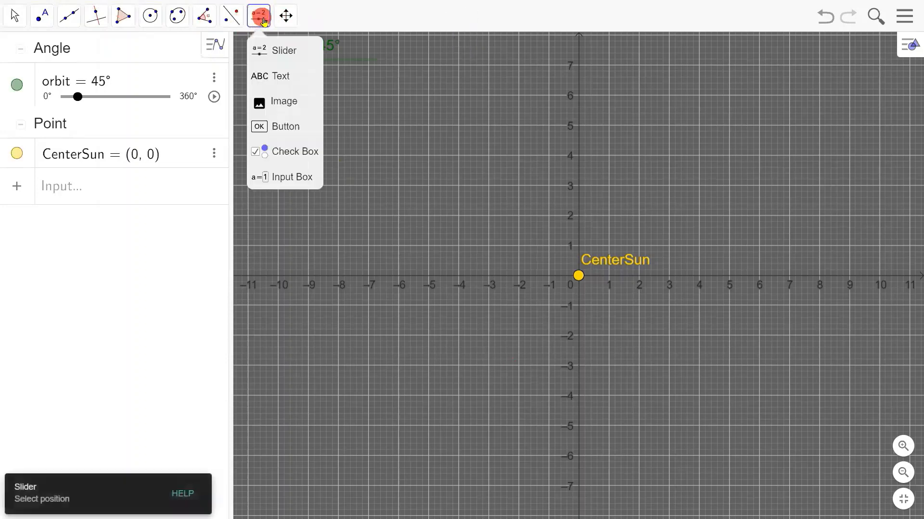
{"action": "left_click", "coordinate": [256, 75]}
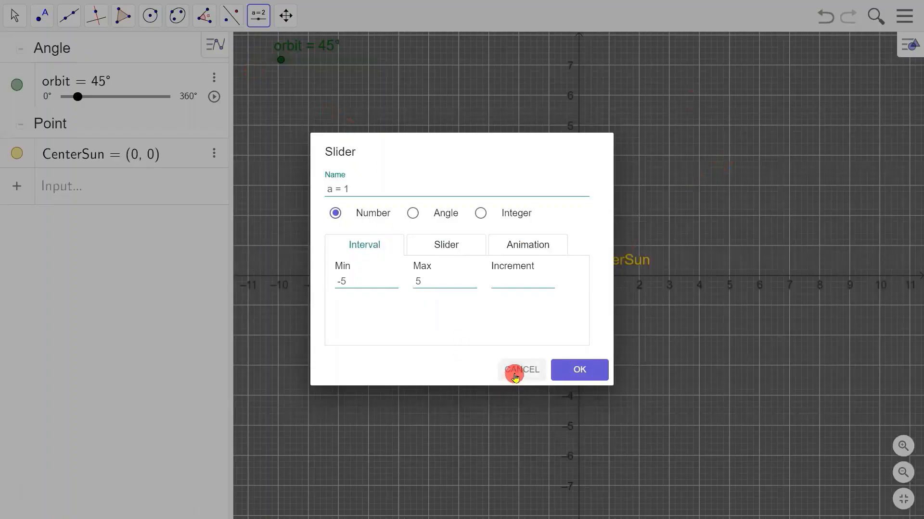
{"action": "left_click", "coordinate": [515, 371]}
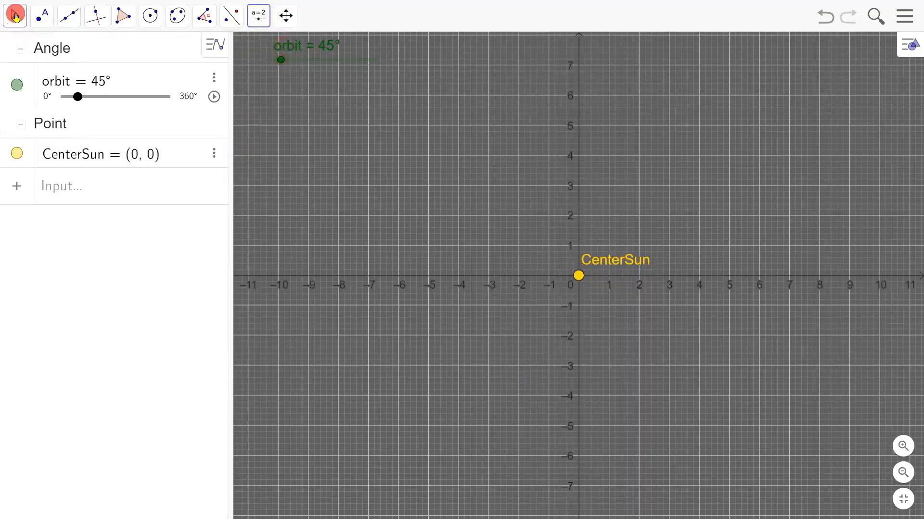
Step: Create a point driven by the slider with the coordinates (7cos(orbit), sin(orbit))
{"action": "left_click", "coordinate": [15, 17]}
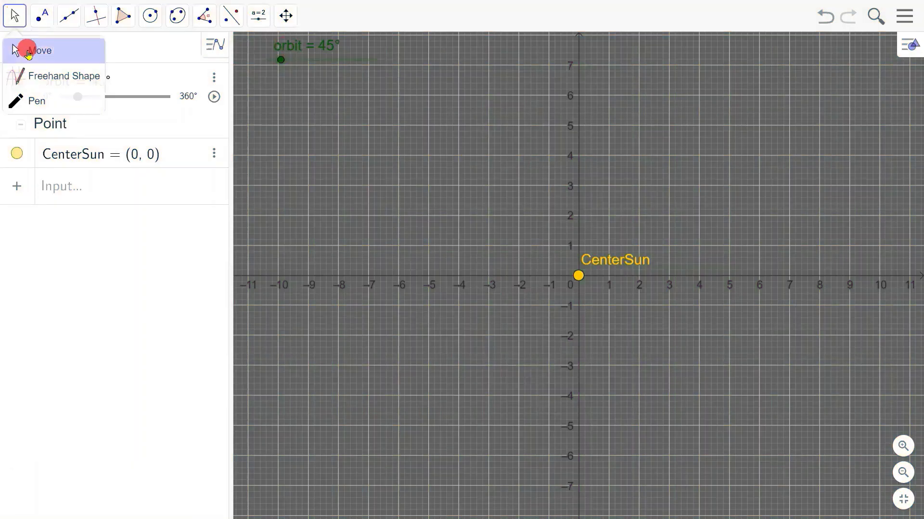
{"action": "left_click", "coordinate": [28, 52]}
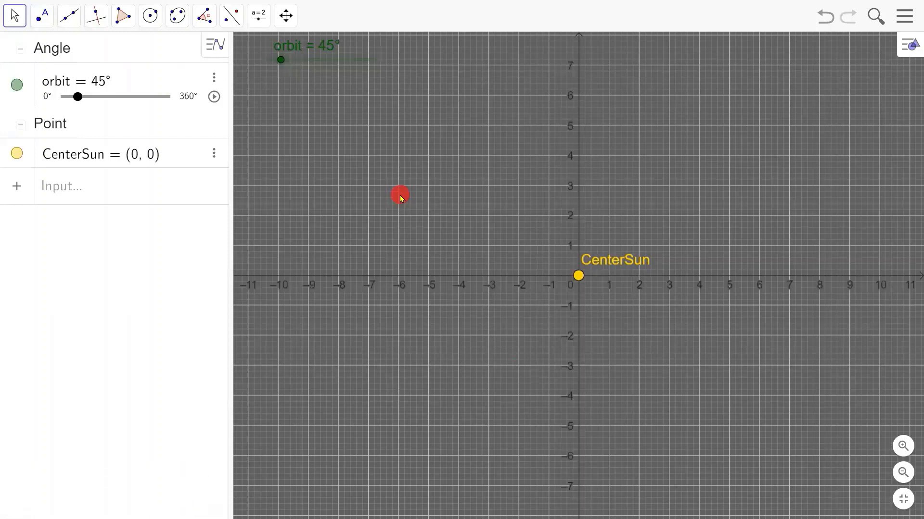
{"action": "left_click", "coordinate": [106, 191]}
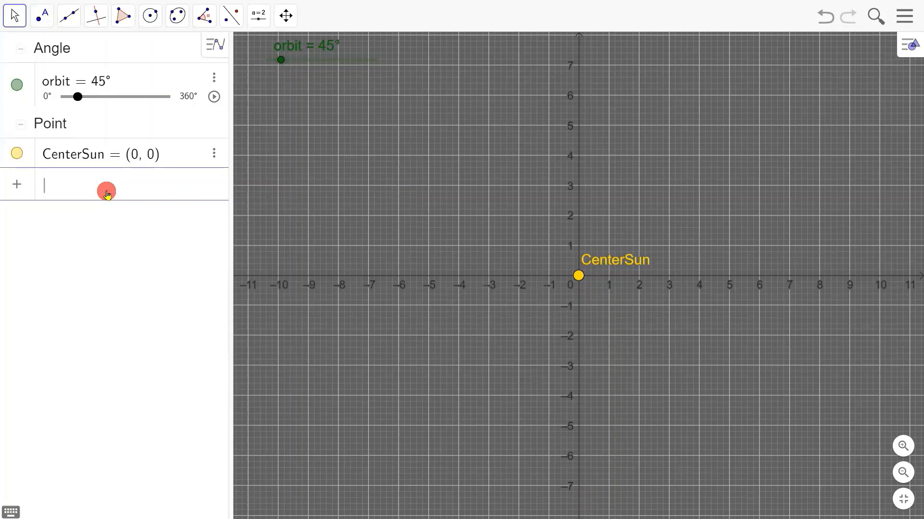
{"action": "type", "text": "("}
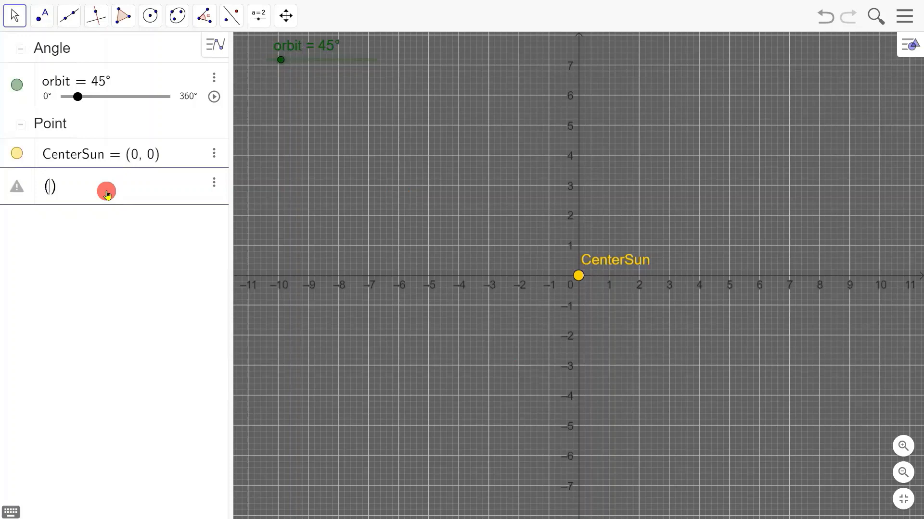
{"action": "type", "text": "7cos(orbit)"}
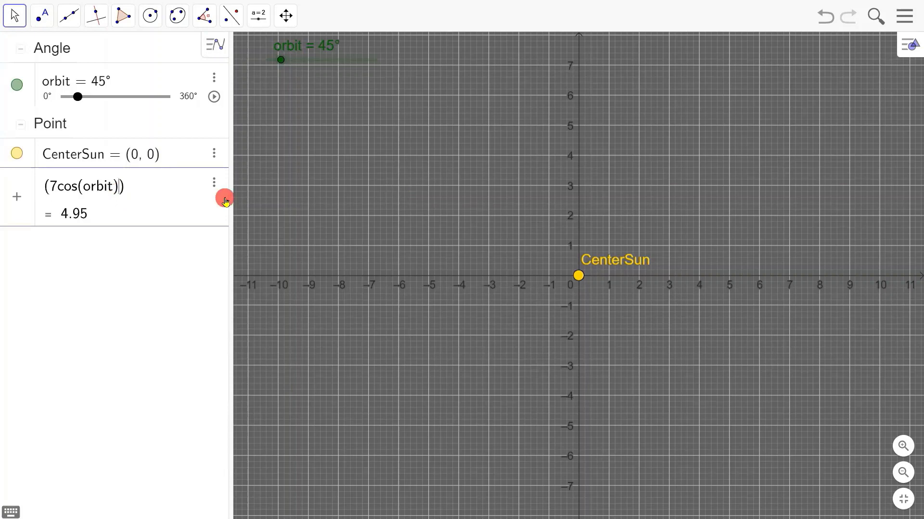
{"action": "type", "text": ","}
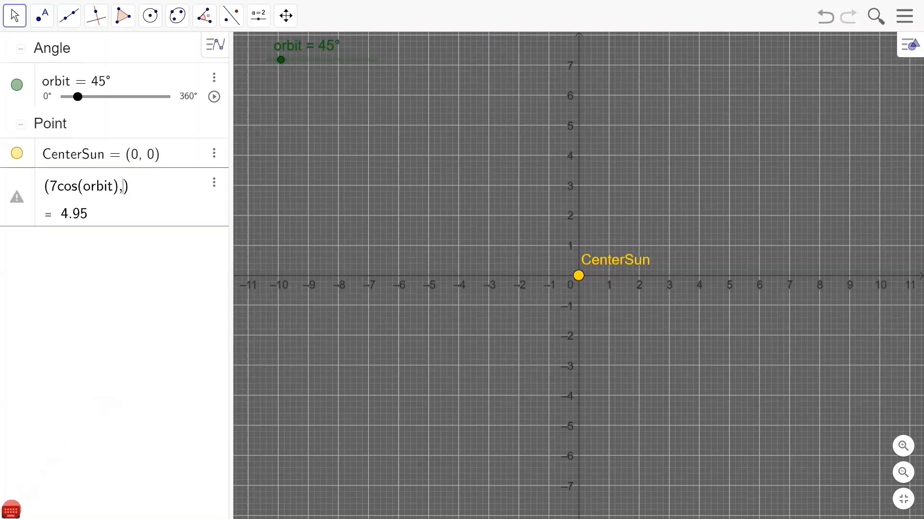
{"action": "left_click", "coordinate": [11, 509]}
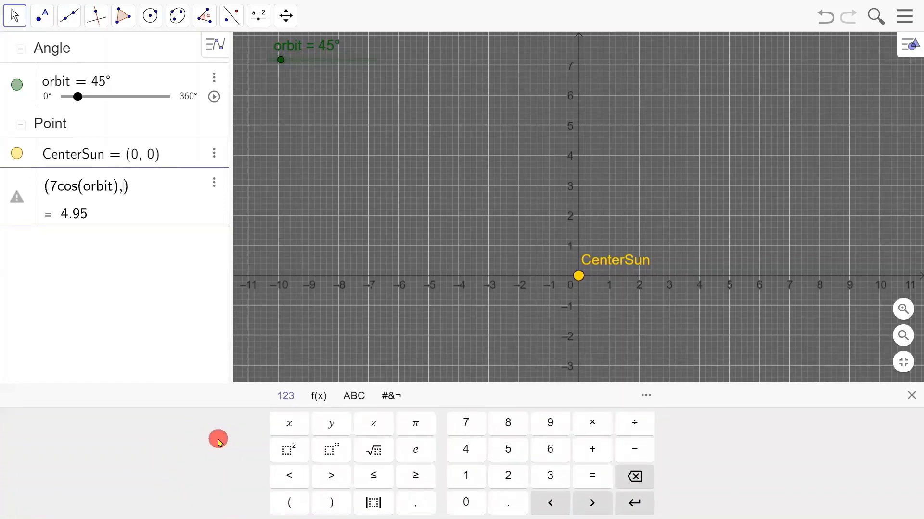
{"action": "left_click", "coordinate": [319, 399]}
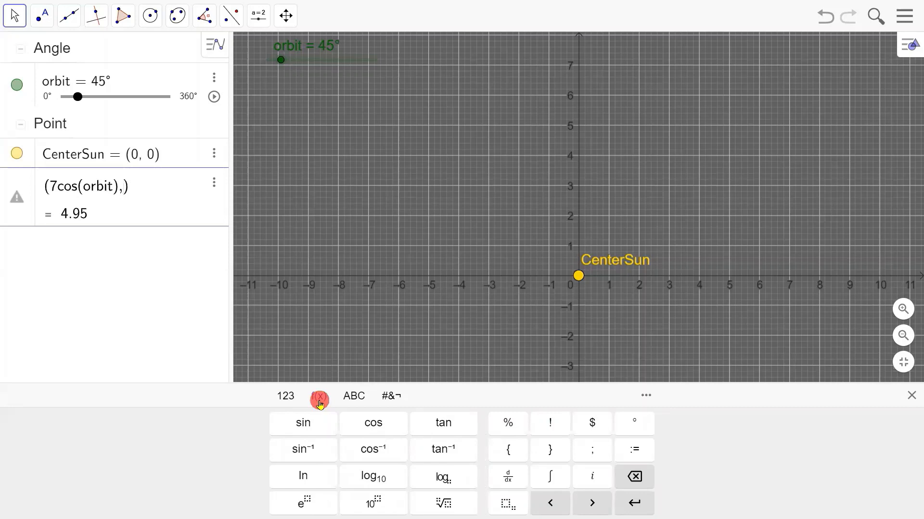
{"action": "left_click", "coordinate": [302, 428]}
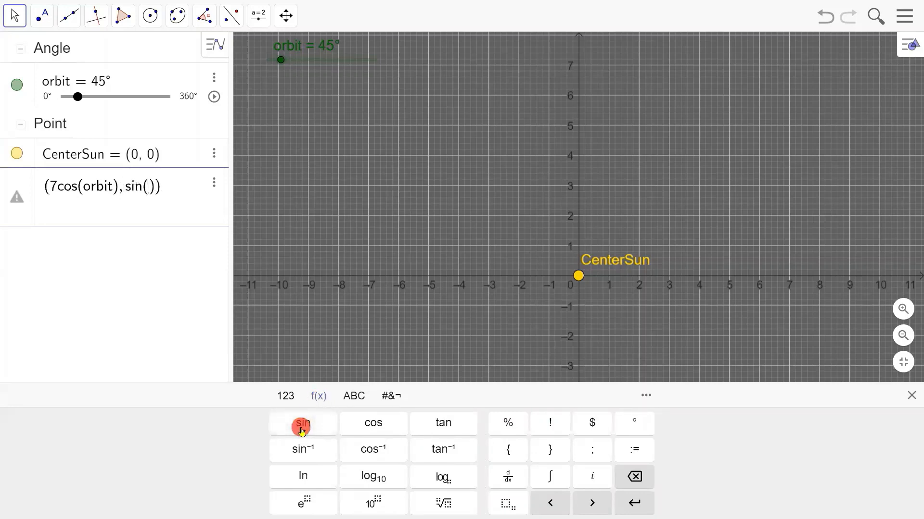
{"action": "type", "text": "orbit"}
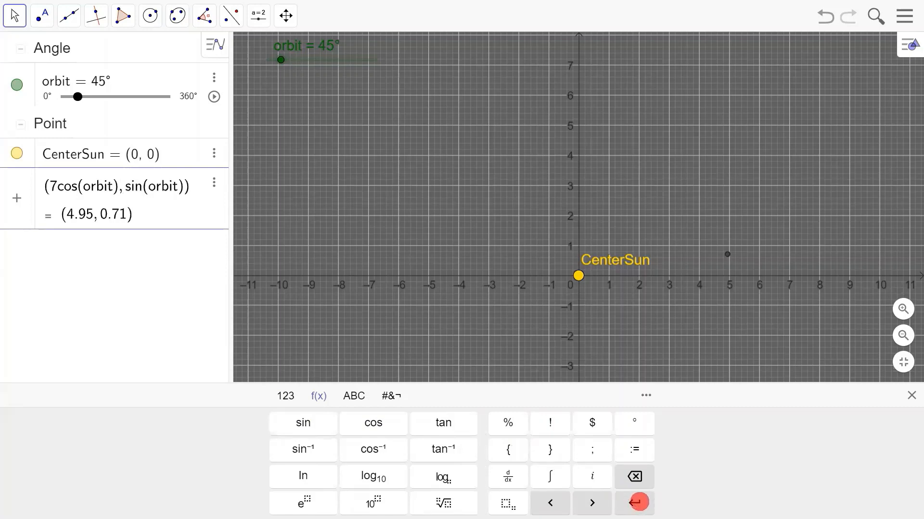
{"action": "left_click", "coordinate": [637, 503]}
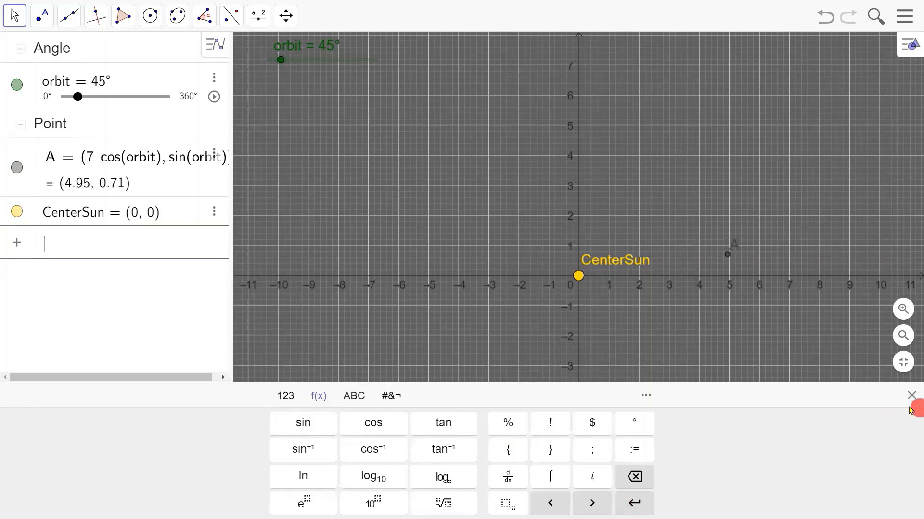
{"action": "left_click", "coordinate": [912, 397]}
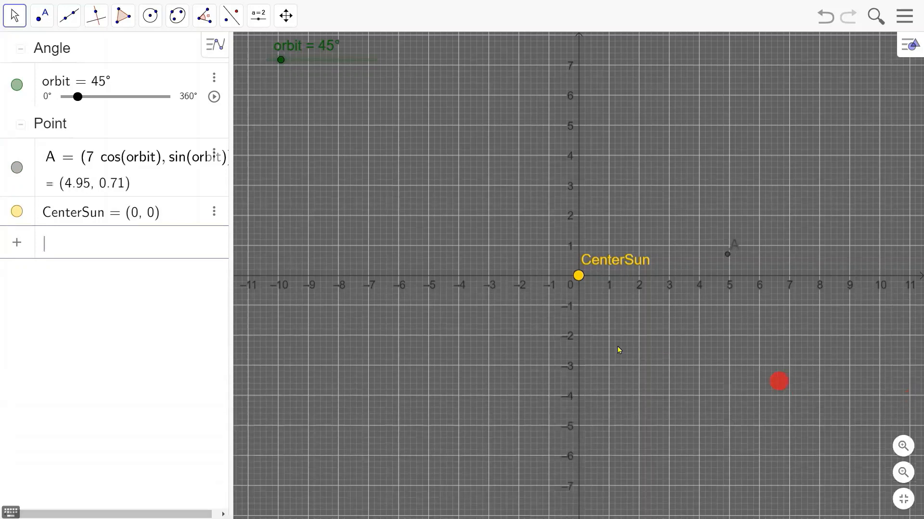
Step: Rename the new slider-driven point as CenterEarth in its settings
{"action": "left_click", "coordinate": [29, 169]}
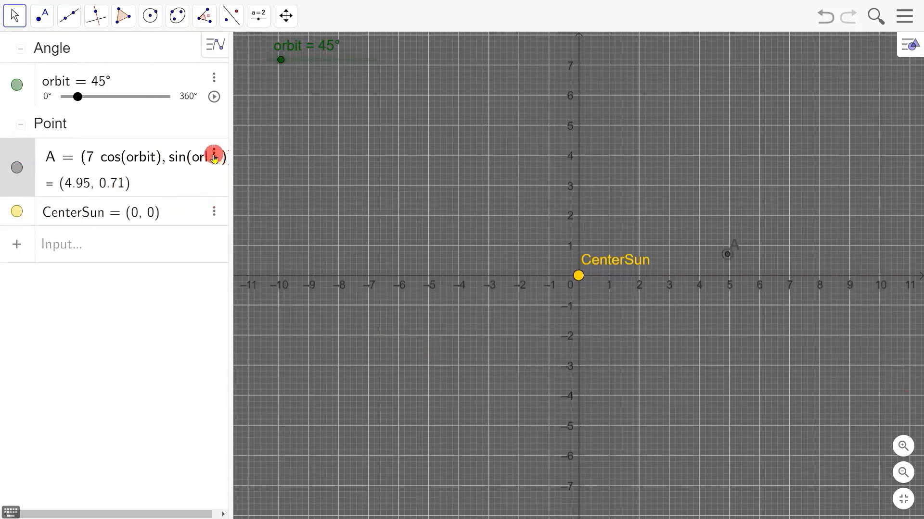
{"action": "left_click", "coordinate": [215, 158]}
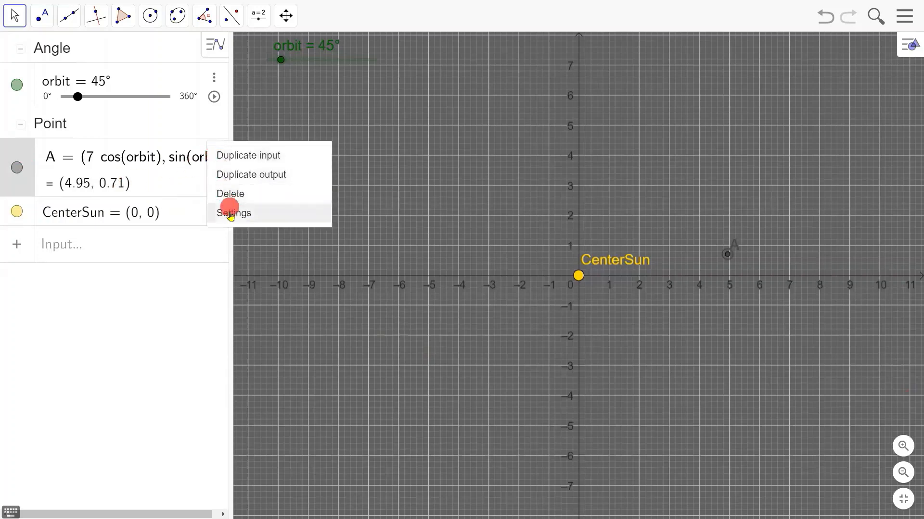
{"action": "left_click", "coordinate": [232, 217]}
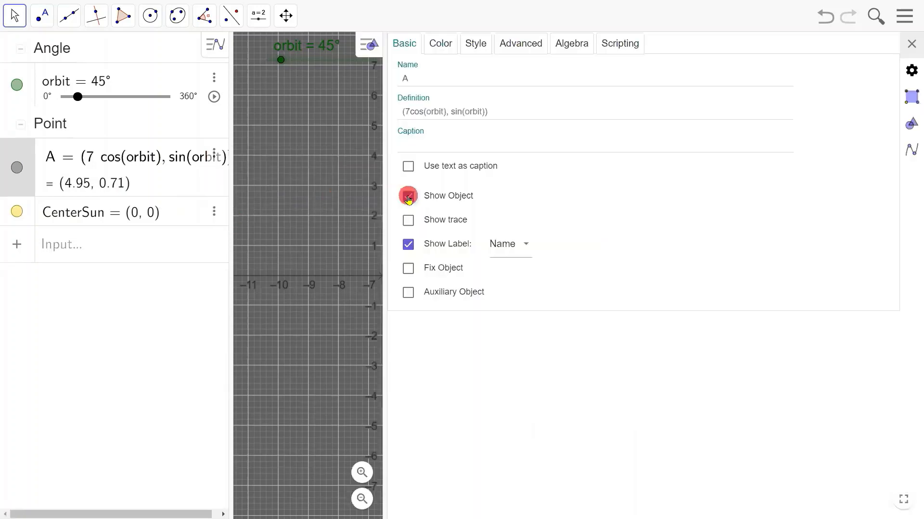
{"action": "left_click", "coordinate": [405, 77]}
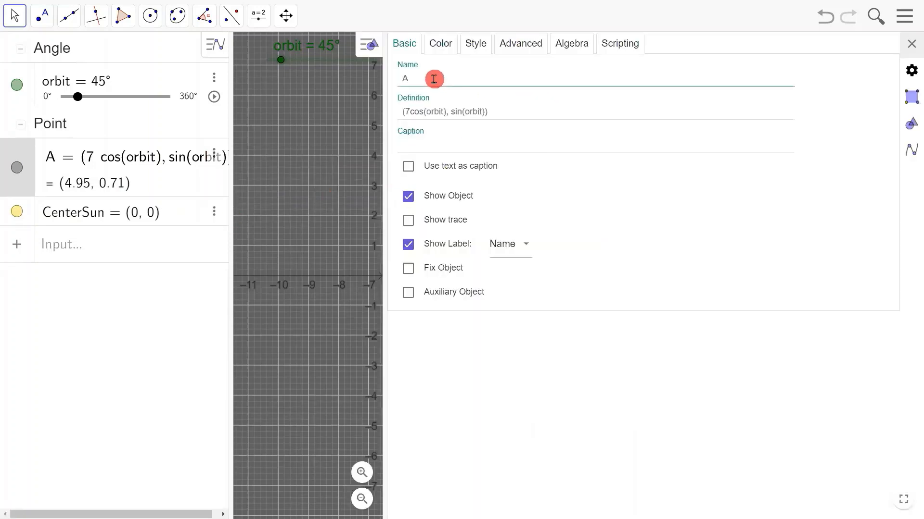
{"action": "left_click", "coordinate": [447, 82]}
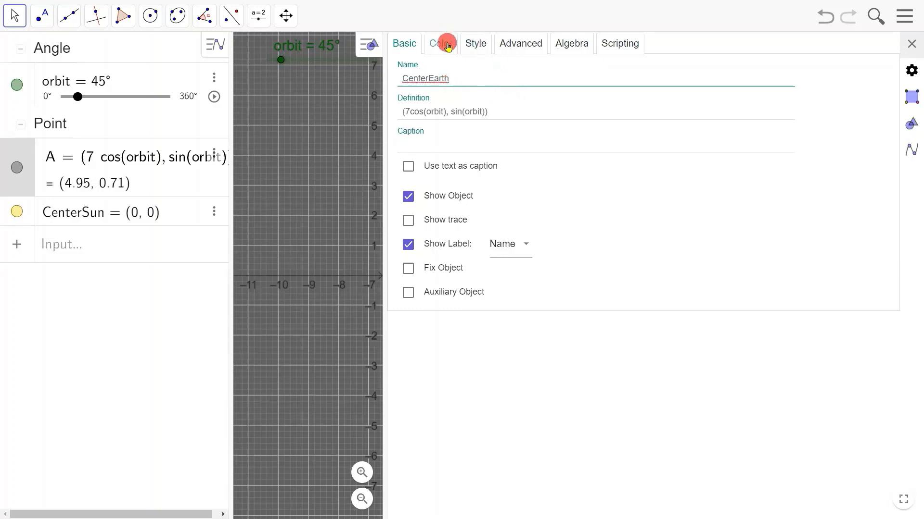
Step: Set the colour of the CenterEarth point to white (#FFFFFF) and close its settings
{"action": "left_click", "coordinate": [446, 44]}
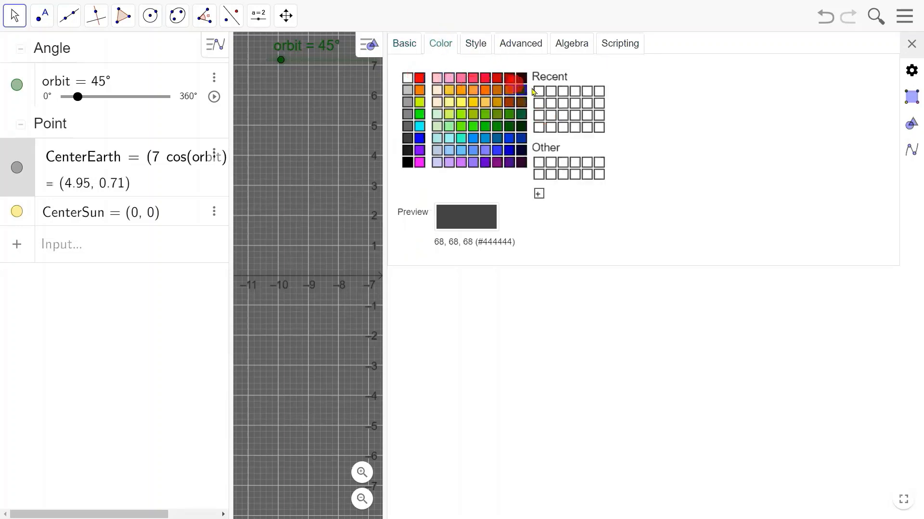
{"action": "left_click", "coordinate": [539, 91]}
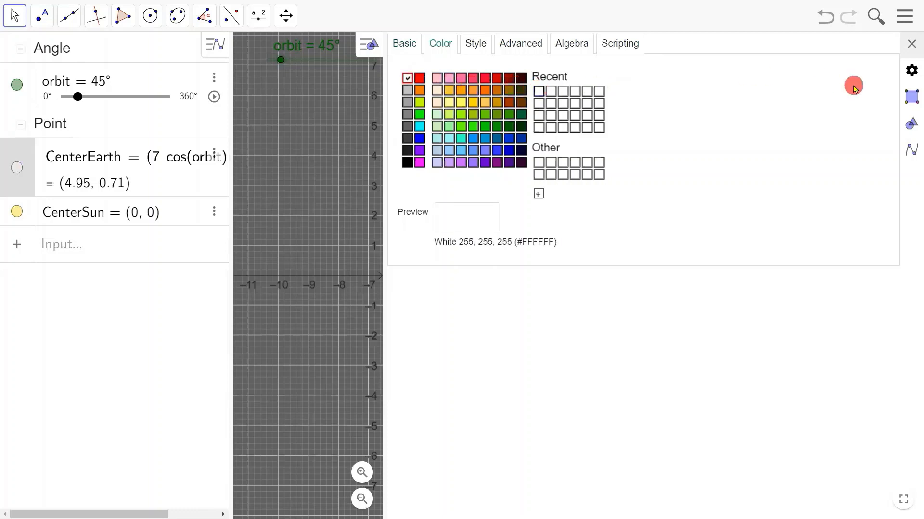
{"action": "left_click", "coordinate": [911, 44]}
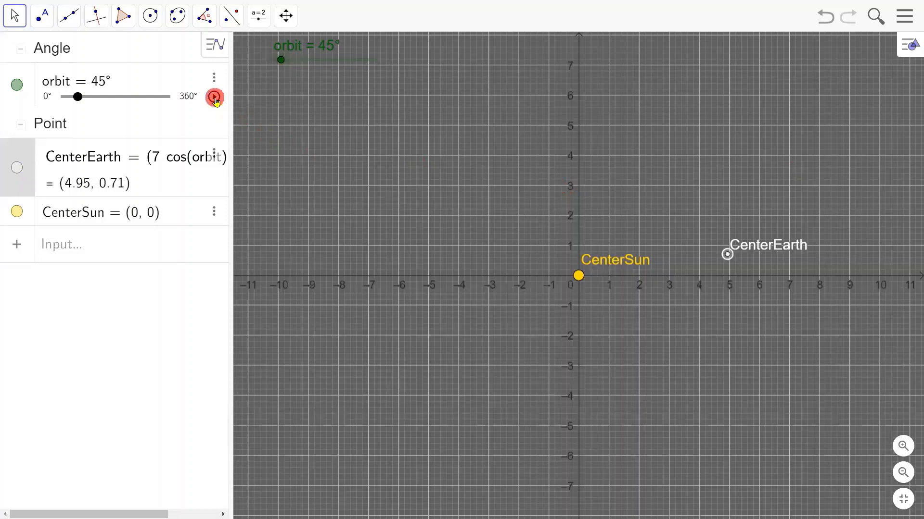
Step: Run the orbit animation briefly and widen the Algebra view to fit the full CenterEarth definition
{"action": "left_click", "coordinate": [214, 97]}
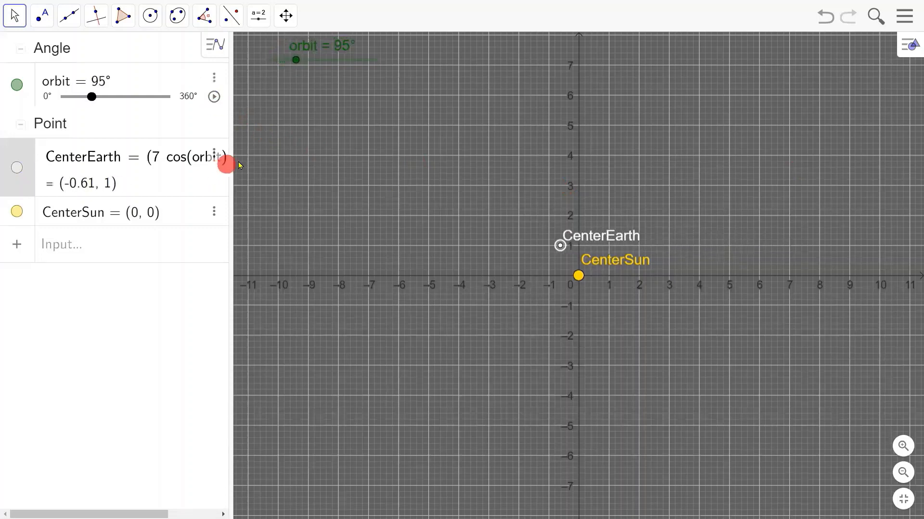
{"action": "left_click_drag", "start_coordinate": [234, 162], "coordinate": [318, 161]}
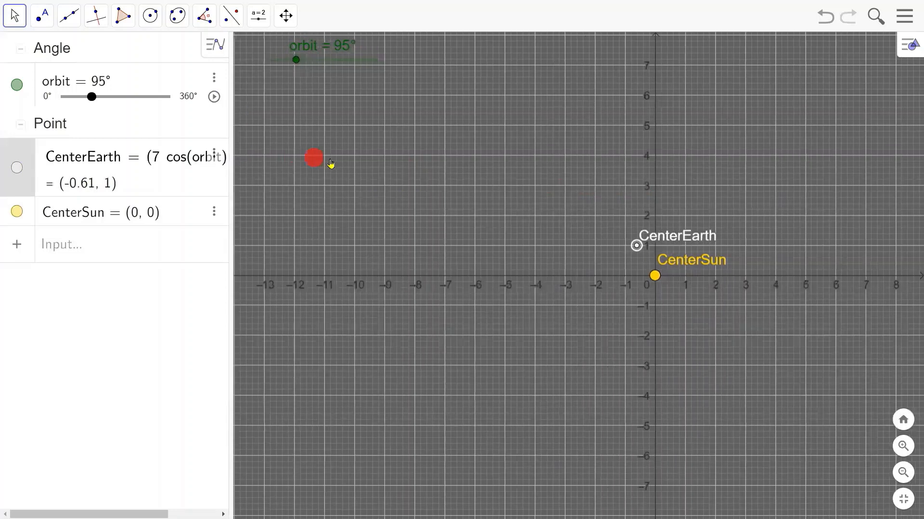
{"action": "left_click_drag", "start_coordinate": [231, 156], "coordinate": [335, 155]}
{"action": "left_click", "coordinate": [257, 163]}
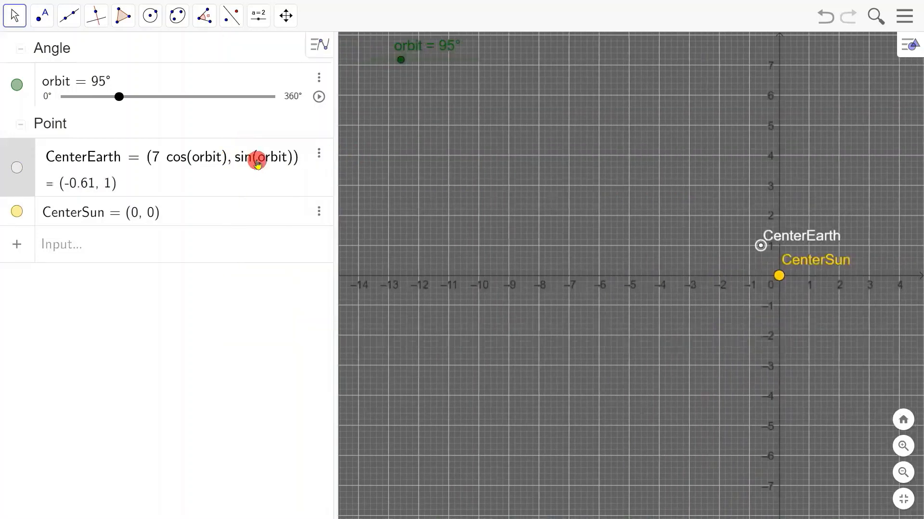
Step: Change the CenterEarth definition to (7cos(orbit), 7*sin(orbit)), then test it by playing and pausing the orbit animation
{"action": "left_click", "coordinate": [319, 157]}
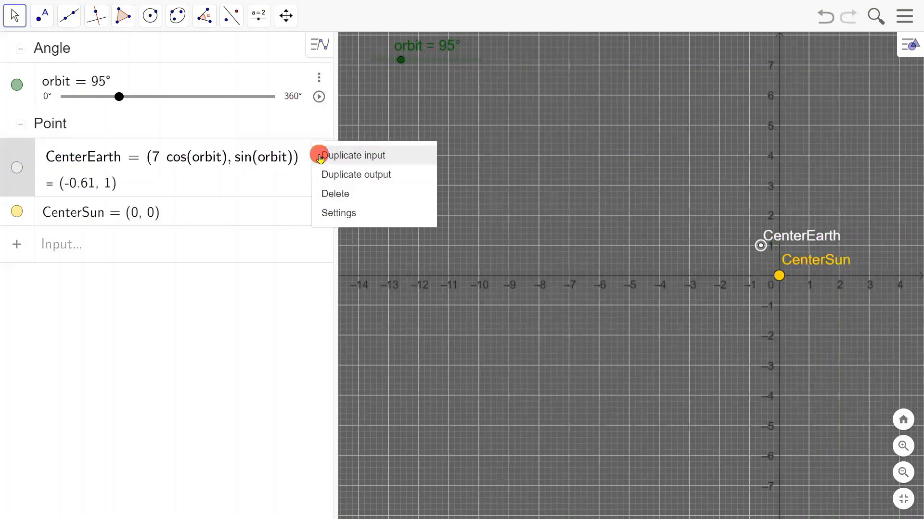
{"action": "left_click", "coordinate": [331, 213]}
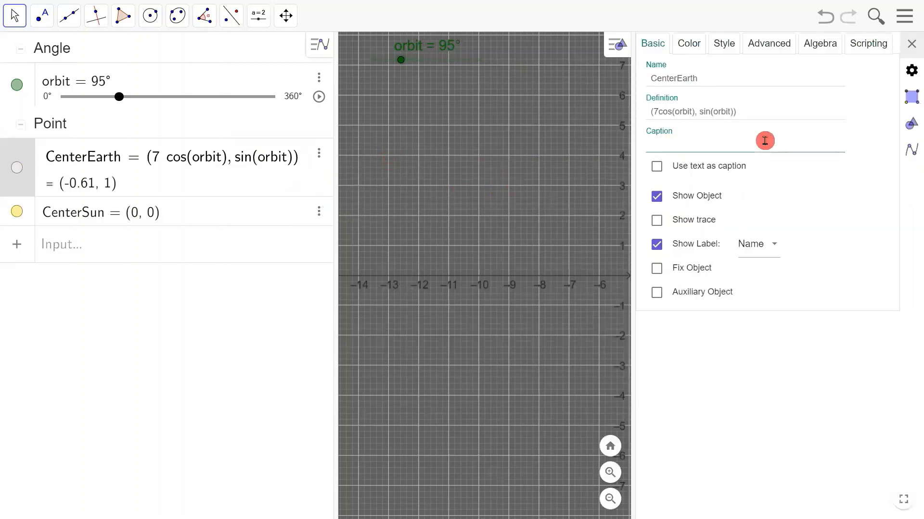
{"action": "left_click", "coordinate": [703, 113]}
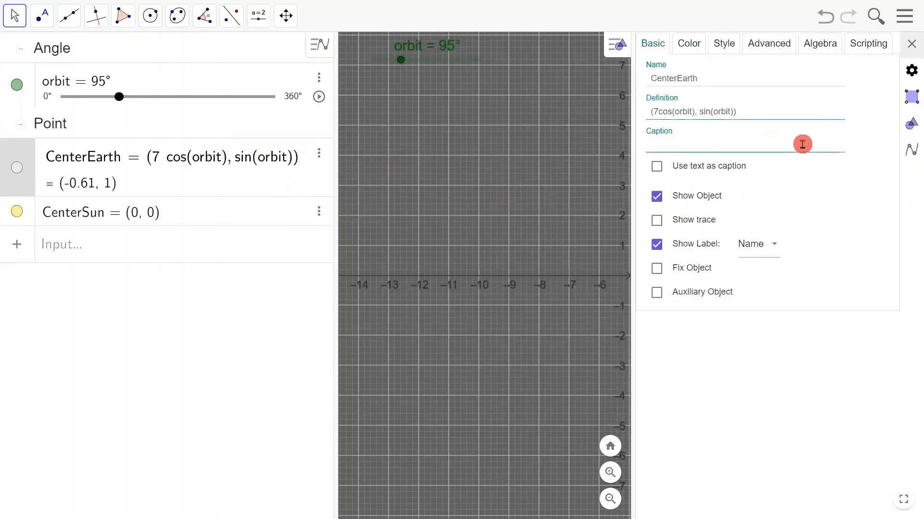
{"action": "type", "text": "7*"}
{"action": "left_click", "coordinate": [912, 46]}
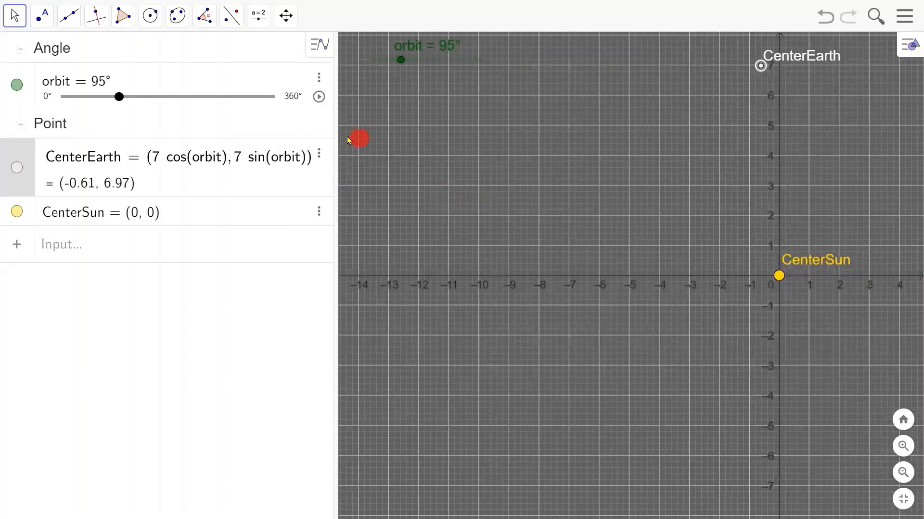
{"action": "left_click", "coordinate": [318, 97]}
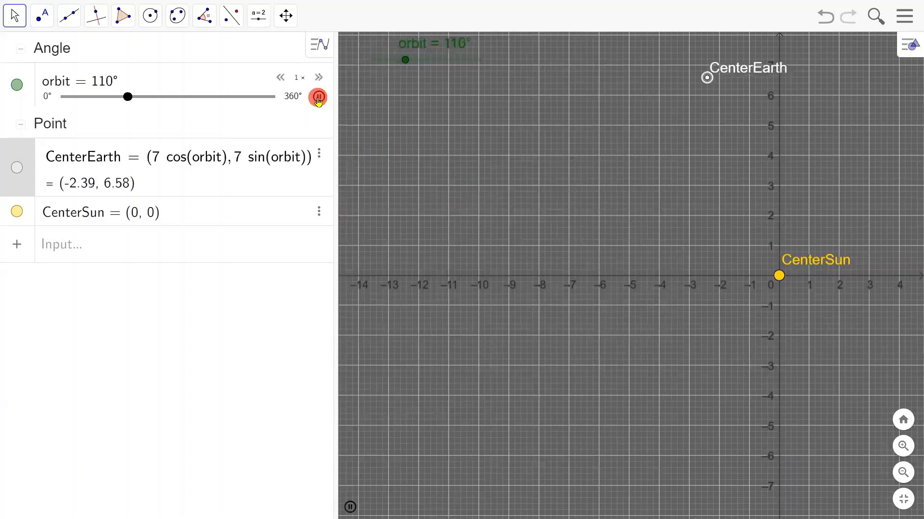
{"action": "left_click", "coordinate": [317, 97]}
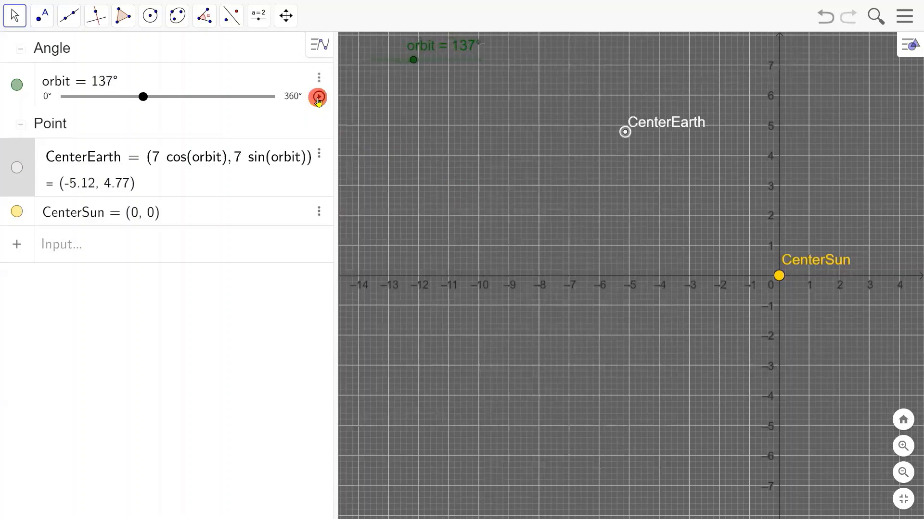